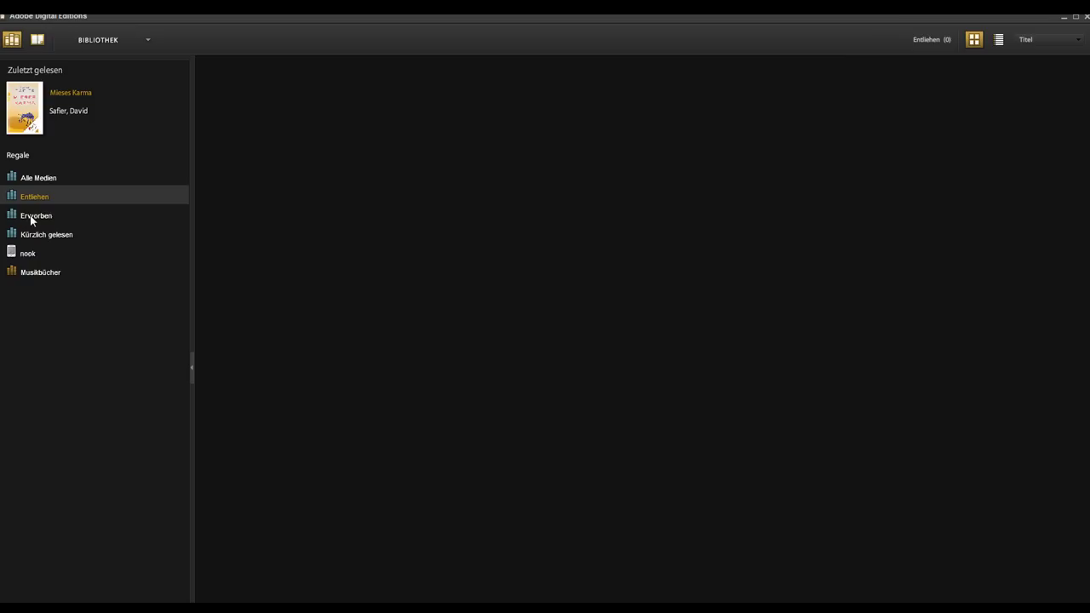
# Step: Copy Mieses Karma from the Erworben shelf to the nook, choosing Datei ersetzen to overwrite it
pyautogui.click(31, 221)
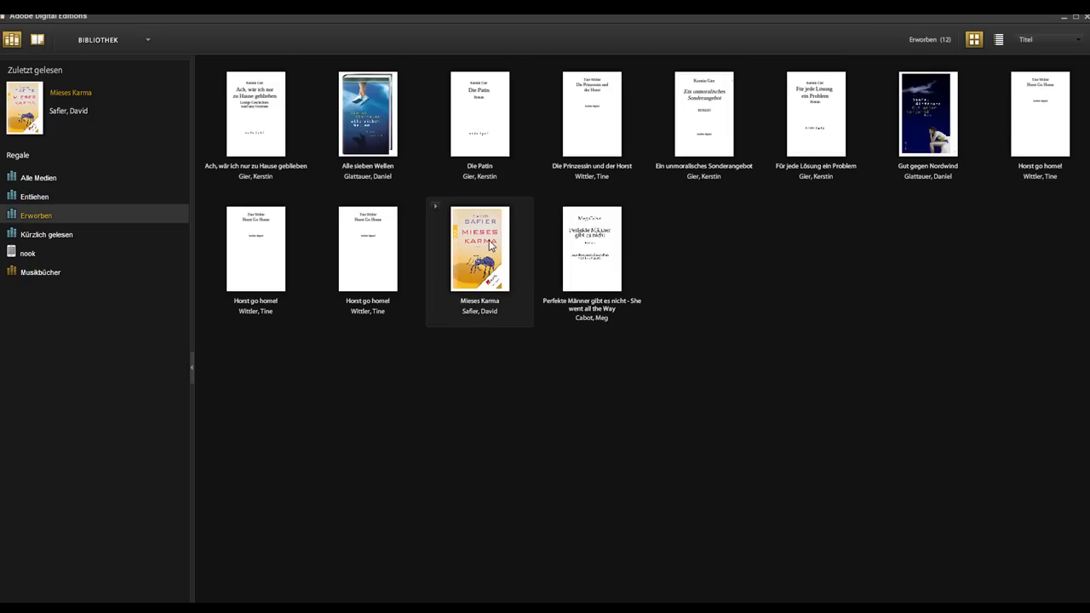
pyautogui.moveTo(490, 246)
pyautogui.mouseDown()
pyautogui.moveTo(54, 239)
pyautogui.moveTo(37, 256)
pyautogui.mouseUp()
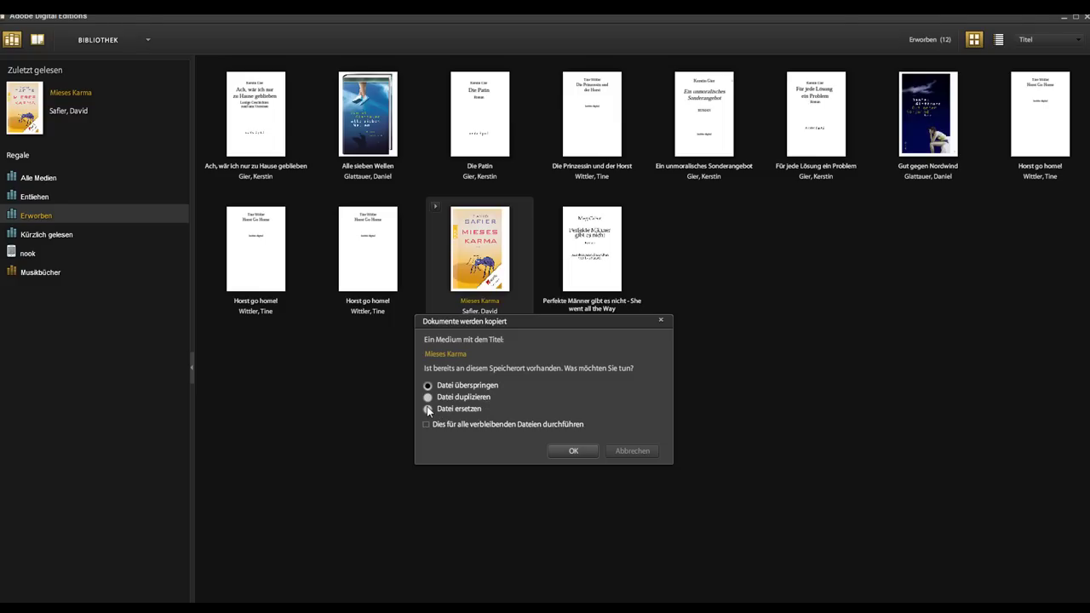
pyautogui.click(562, 447)
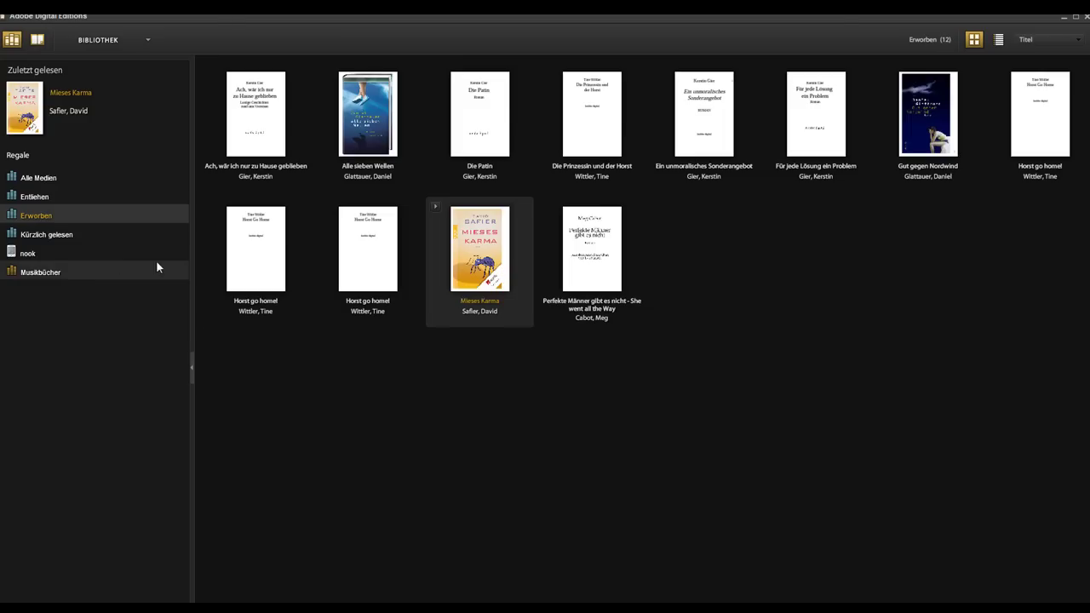
# Step: Show the nook's 54 items and scroll through them to find Mieses Karma by David Safier
pyautogui.click(23, 258)
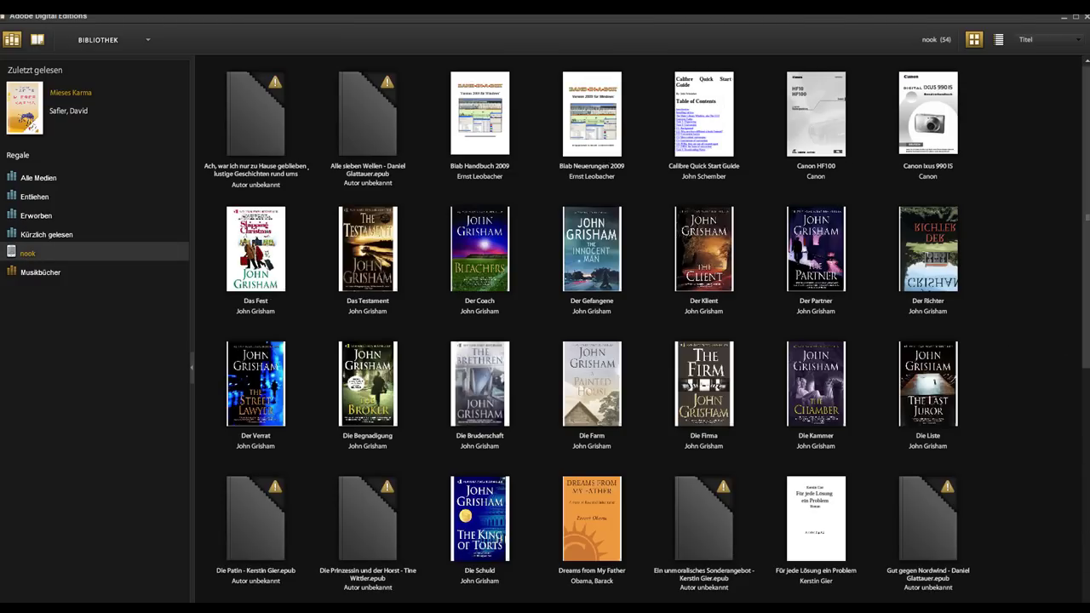
pyautogui.scroll(-5, 1086, 562)
pyautogui.scroll(3, 531, 482)
pyautogui.scroll(-3, 531, 482)
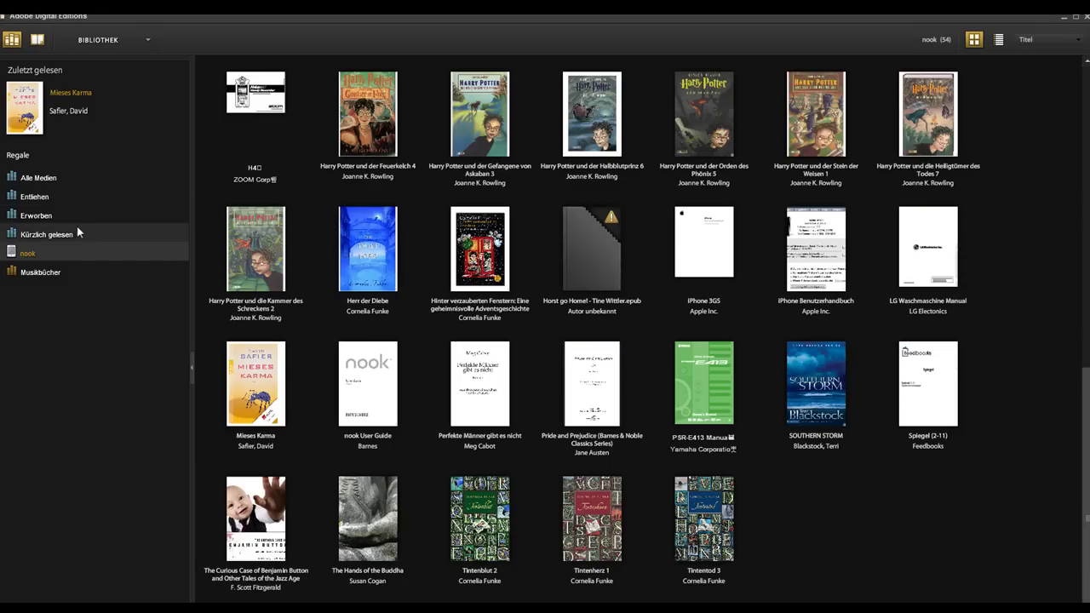
pyautogui.click(30, 198)
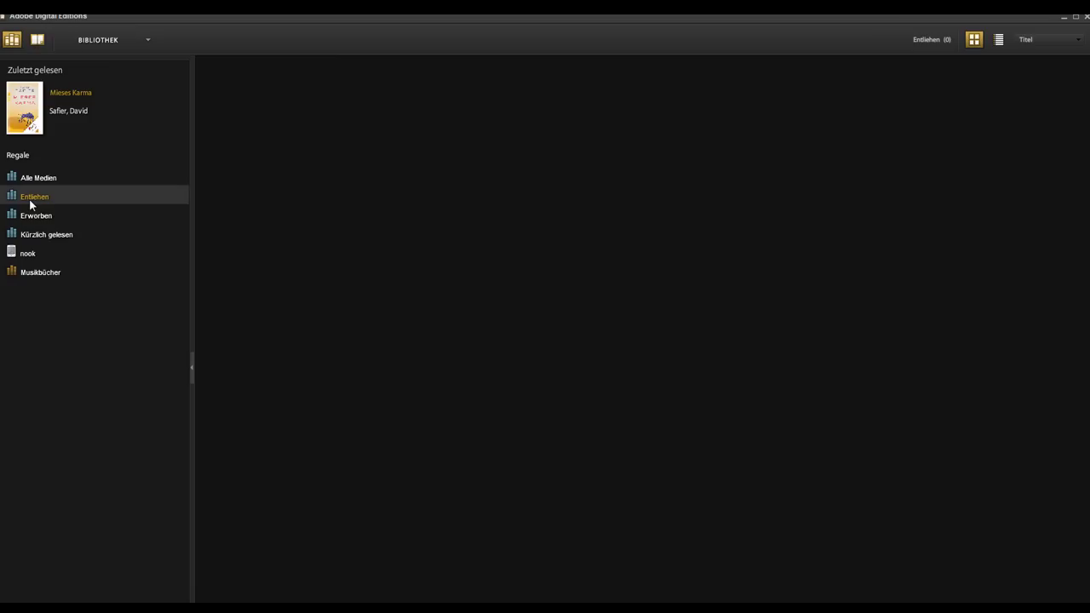